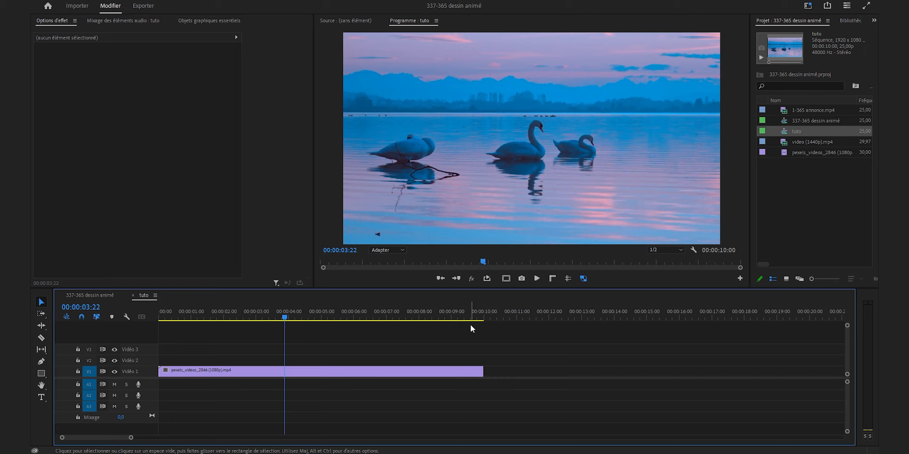
Find the Détection des contours video effect and apply it to the swan clip on Vidéo 1
{"action": "key", "text": "shift+7"}
{"action": "type", "text": "contour"}
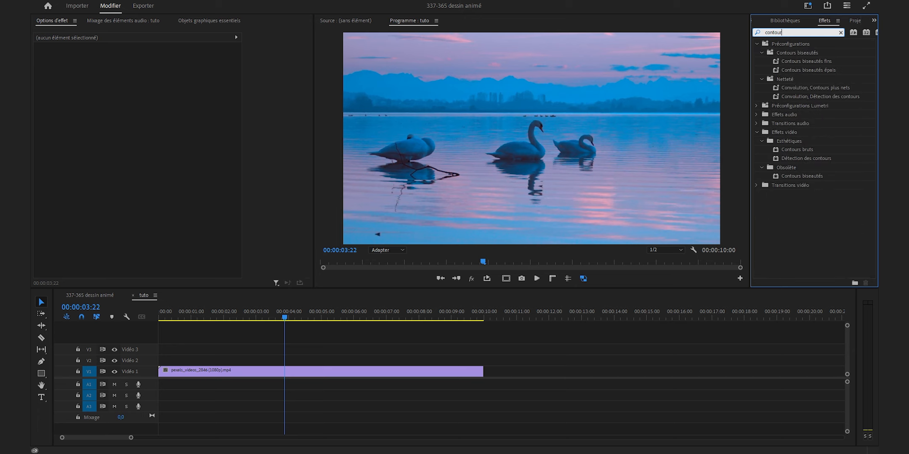
{"action": "left_click_drag", "start_coordinate": [806, 160], "coordinate": [441, 376]}
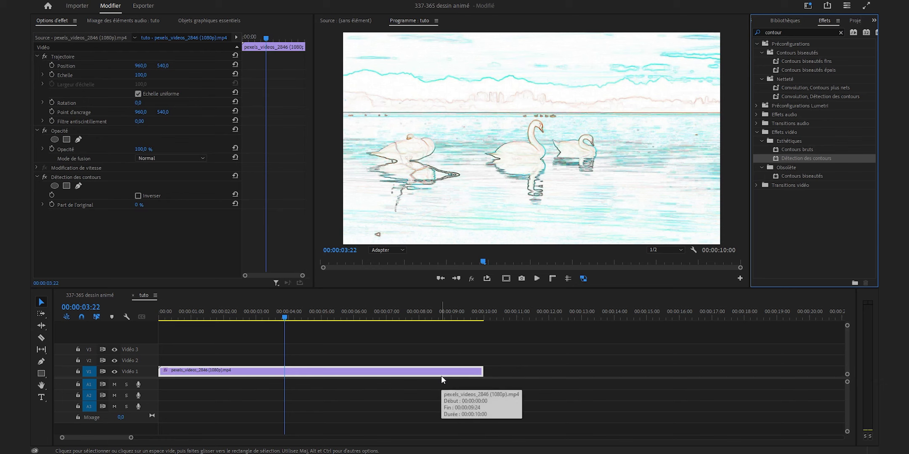
Try the Inverser option of the Détection des contours effect
{"action": "left_click", "coordinate": [138, 196]}
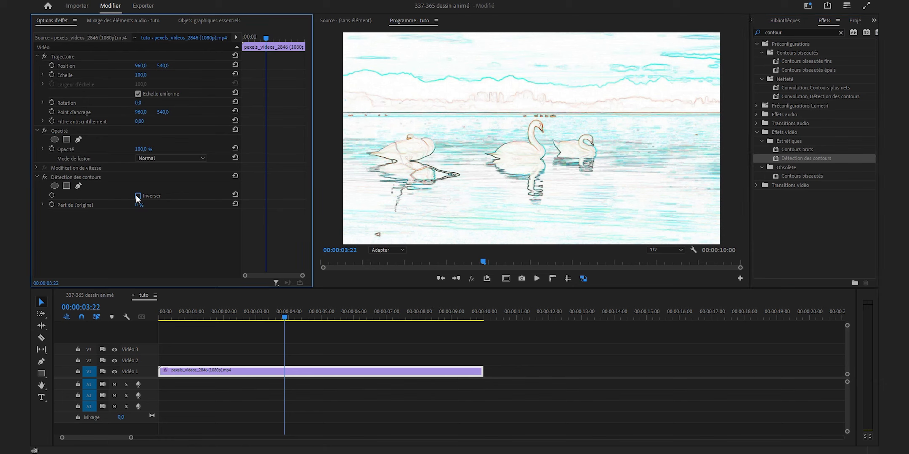
{"action": "left_click", "coordinate": [137, 196]}
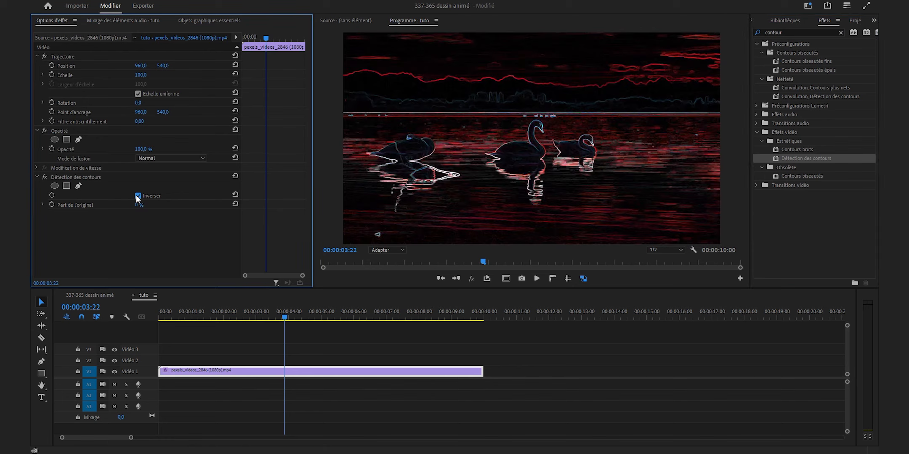
{"action": "left_click", "coordinate": [138, 196]}
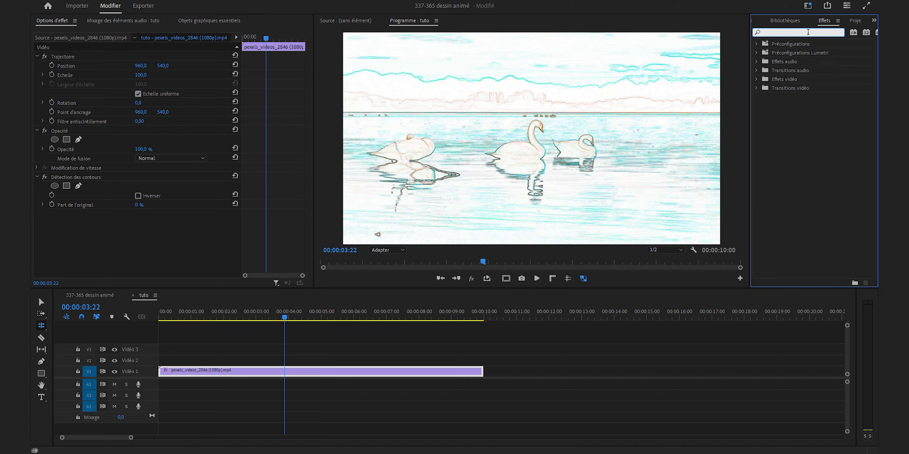
Apply the Animer peinture effect to the clip and set both Epaisseur and Longueur to 1
{"action": "type", "text": "peint"}
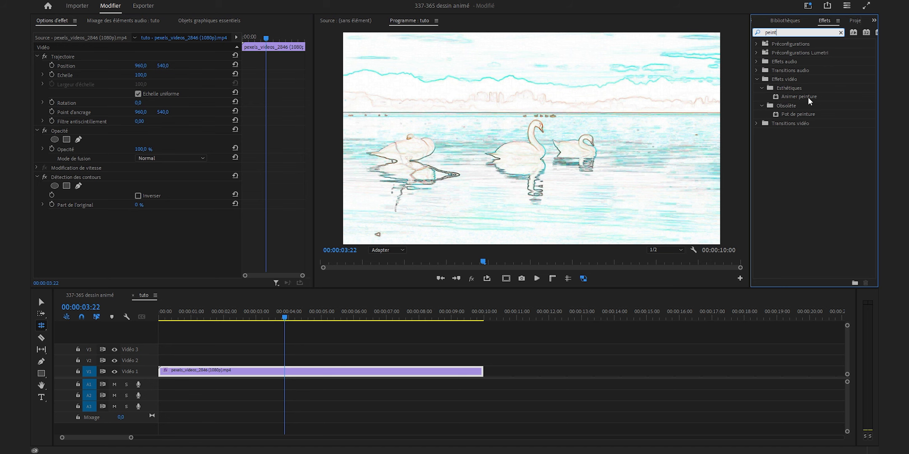
{"action": "left_click_drag", "start_coordinate": [809, 97], "coordinate": [325, 371]}
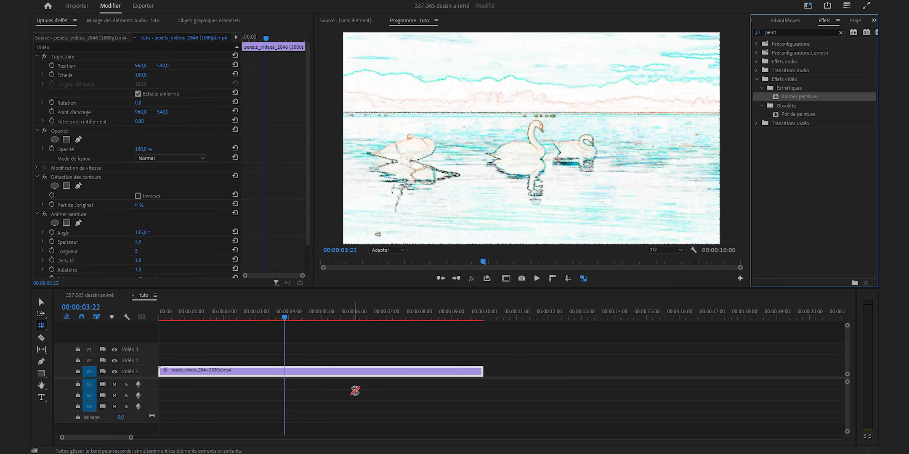
{"action": "left_click_drag", "start_coordinate": [440, 288], "coordinate": [440, 303]}
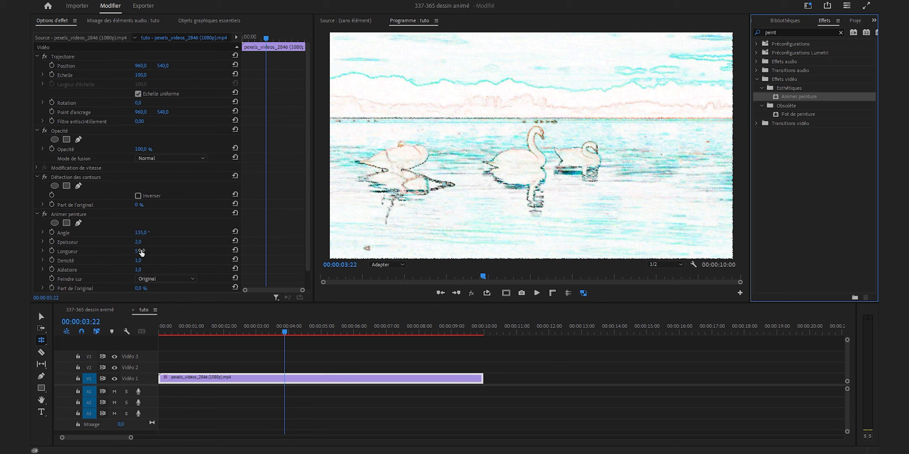
{"action": "left_click", "coordinate": [138, 242]}
{"action": "type", "text": "1"}
{"action": "key", "text": "Return"}
{"action": "left_click", "coordinate": [138, 251]}
{"action": "type", "text": "1"}
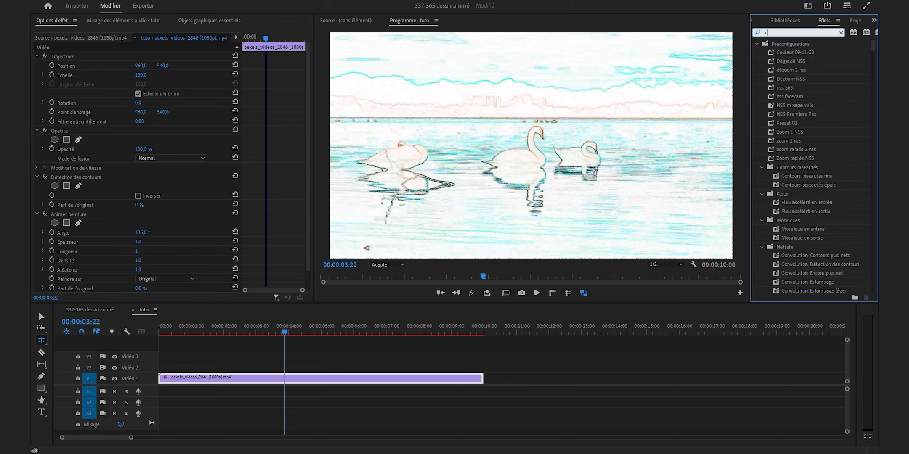
Apply Couleur Lumetri to the clip with Saturation at 0 and Tons foncés at -150, and play back the result
{"action": "type", "text": "ouleur"}
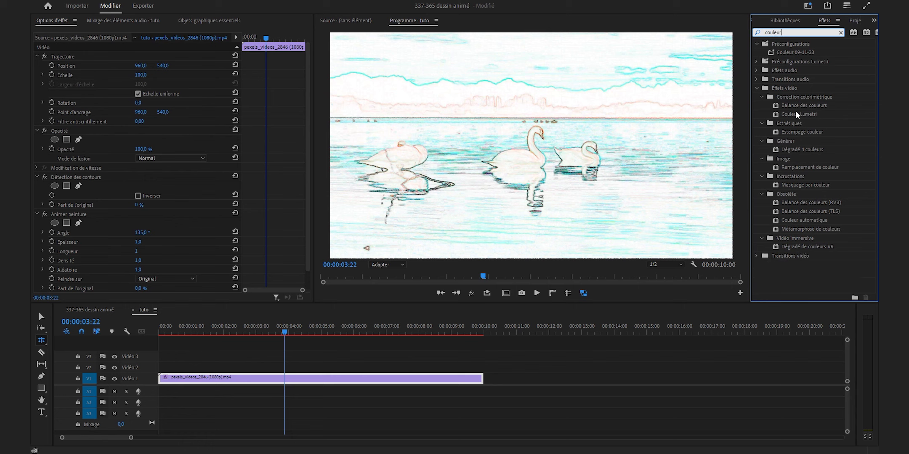
{"action": "left_click_drag", "start_coordinate": [792, 116], "coordinate": [44, 224]}
{"action": "scroll", "coordinate": [119, 231], "scroll_direction": "down", "scroll_amount": 4}
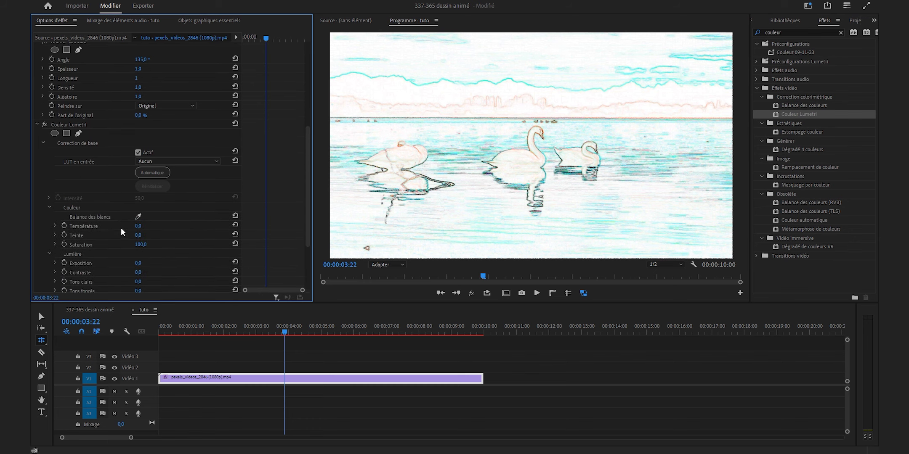
{"action": "left_click_drag", "start_coordinate": [140, 246], "coordinate": [93, 246]}
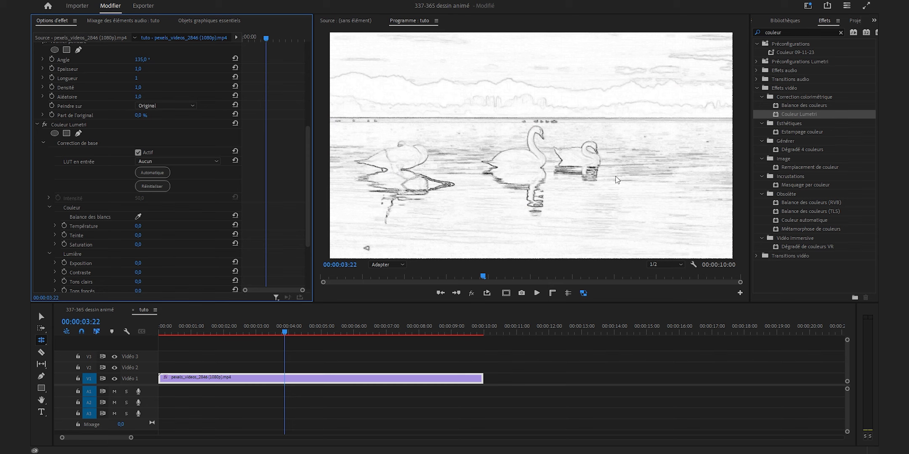
{"action": "scroll", "coordinate": [129, 257], "scroll_direction": "down", "scroll_amount": 2}
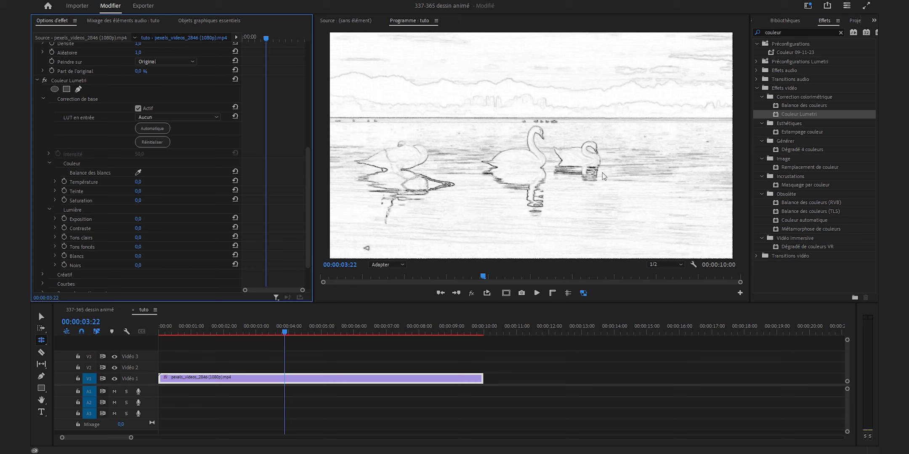
{"action": "left_click_drag", "start_coordinate": [147, 248], "coordinate": [85, 248]}
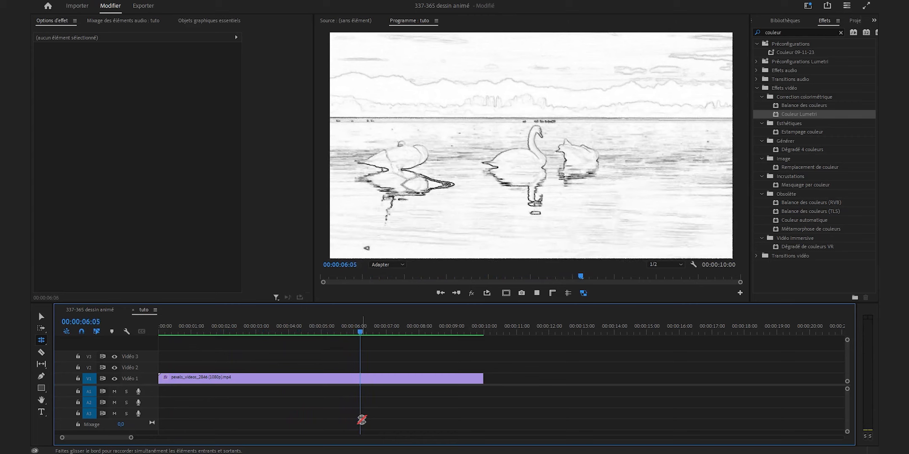
{"action": "key", "text": "space"}
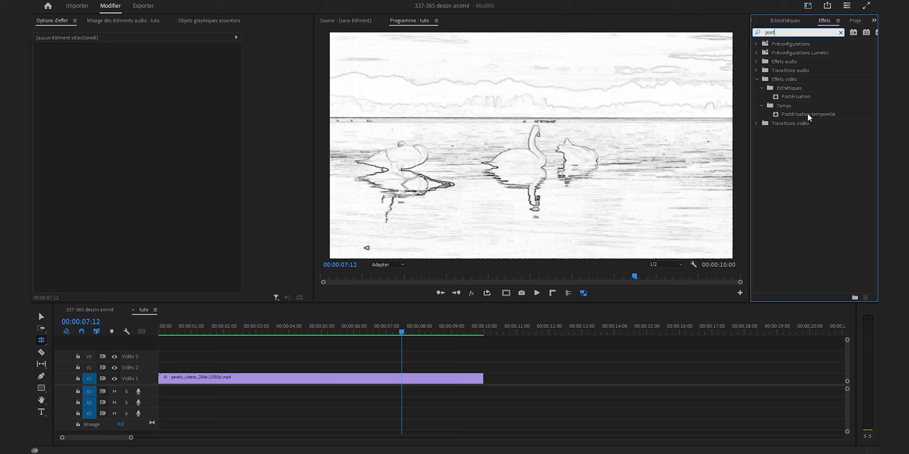
Apply Postérisation temporelle to the clip with Fréquence d'images at 12, and render the sequence preview
{"action": "left_click_drag", "start_coordinate": [808, 117], "coordinate": [218, 379]}
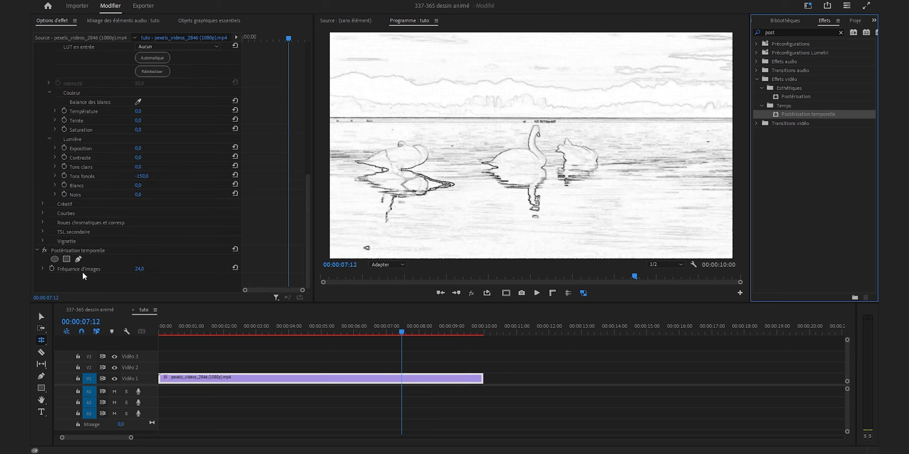
{"action": "left_click", "coordinate": [139, 268]}
{"action": "type", "text": "12"}
{"action": "key", "text": "Return"}
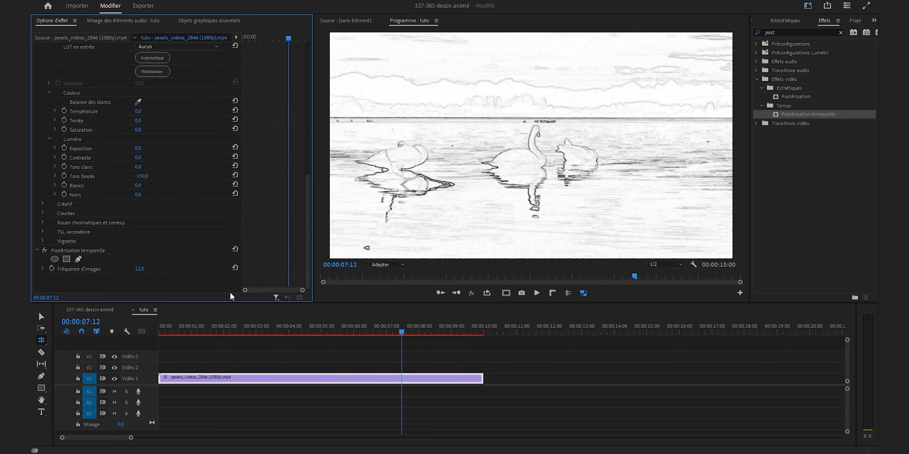
{"action": "left_click", "coordinate": [398, 312]}
{"action": "key", "text": "Return"}
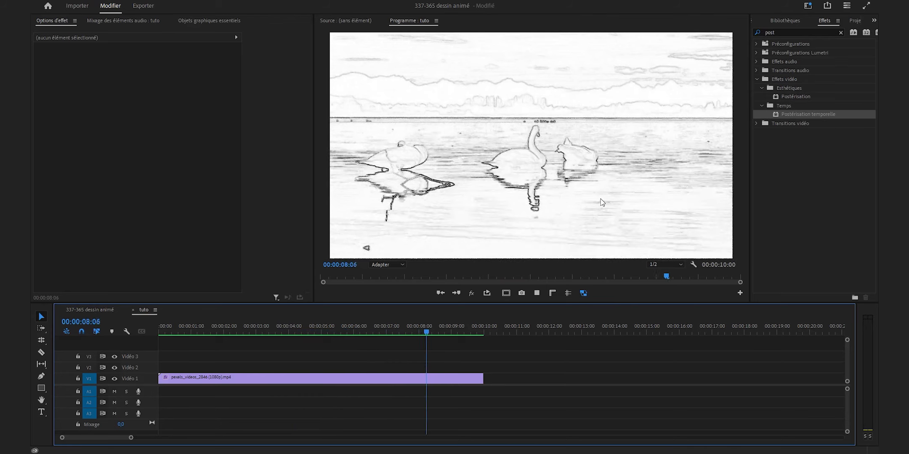
Apply the Noise HLS Auto effect to the clip and bring its settings into view
{"action": "left_click", "coordinate": [841, 32]}
{"action": "type", "text": "noise"}
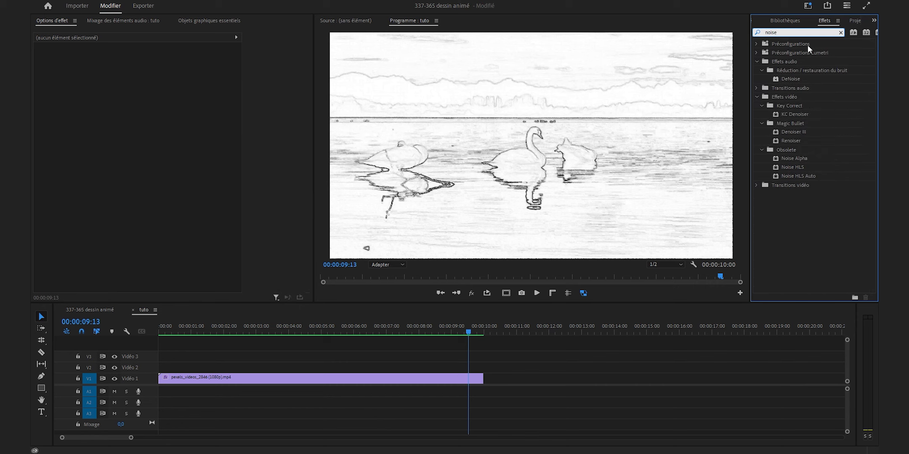
{"action": "left_click_drag", "start_coordinate": [796, 174], "coordinate": [428, 381]}
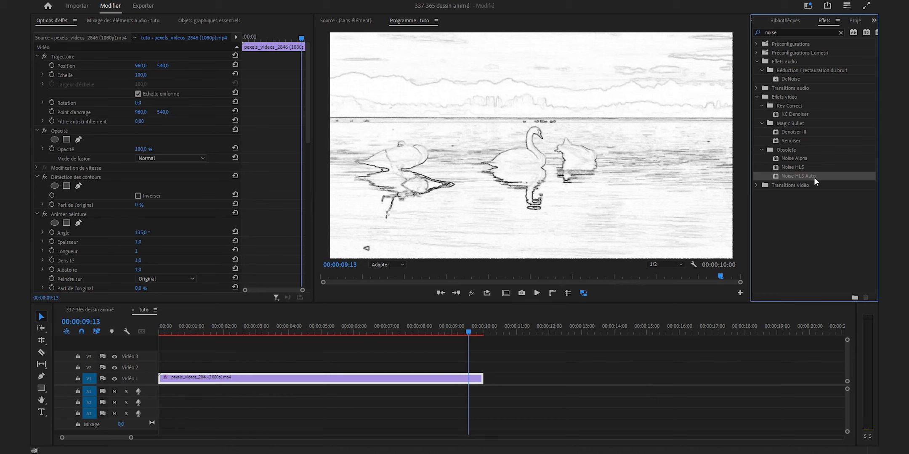
{"action": "left_click_drag", "start_coordinate": [307, 96], "coordinate": [319, 282]}
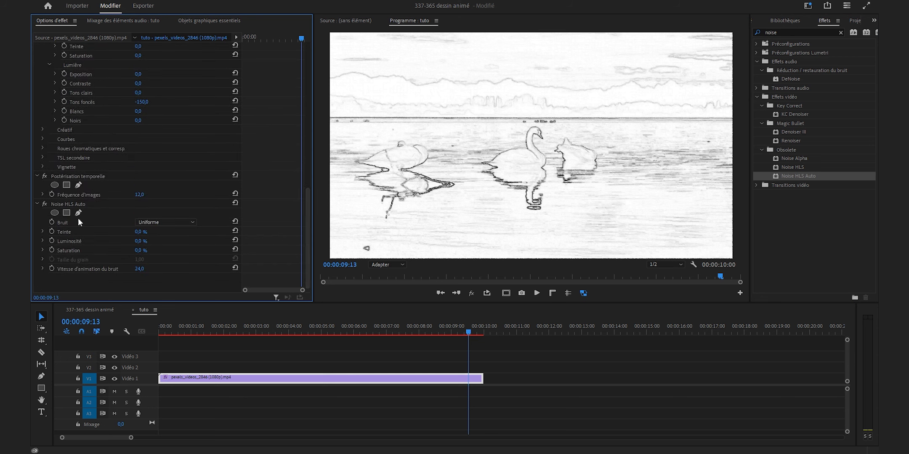
Set the Noise HLS Auto effect to Grain noise with a grain size of 10 and Luminosité at 5 %
{"action": "left_click", "coordinate": [148, 222]}
{"action": "left_click", "coordinate": [164, 250]}
{"action": "left_click", "coordinate": [140, 259]}
{"action": "type", "text": "10"}
{"action": "key", "text": "Return"}
{"action": "left_click", "coordinate": [146, 239]}
{"action": "type", "text": "7"}
{"action": "key", "text": "Return"}
{"action": "left_click", "coordinate": [146, 241]}
{"action": "type", "text": "5"}
{"action": "key", "text": "Return"}
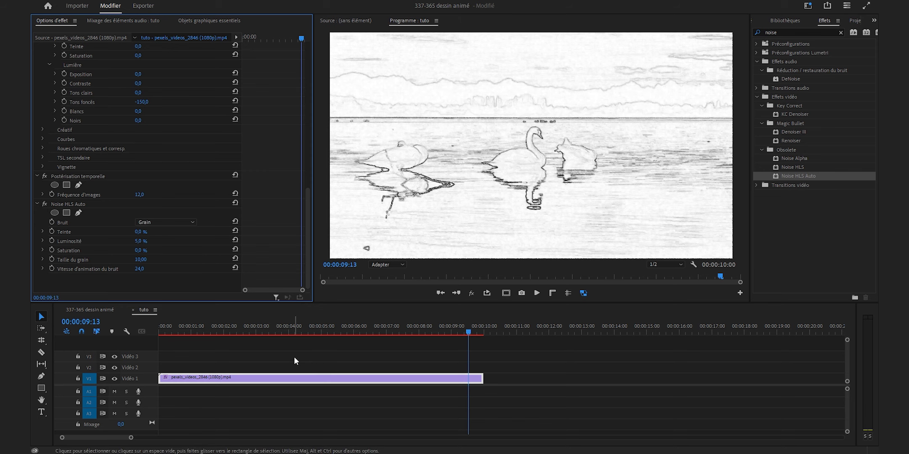
Find the Contours bruts effect and apply it to the clip
{"action": "left_click", "coordinate": [841, 33]}
{"action": "key", "text": "r"}
{"action": "left_click", "coordinate": [829, 29]}
{"action": "type", "text": "brut"}
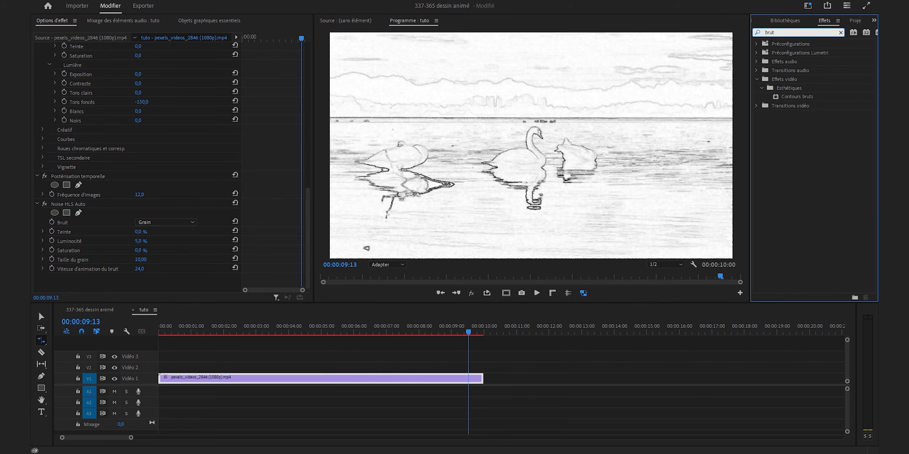
{"action": "left_click_drag", "start_coordinate": [796, 98], "coordinate": [416, 382]}
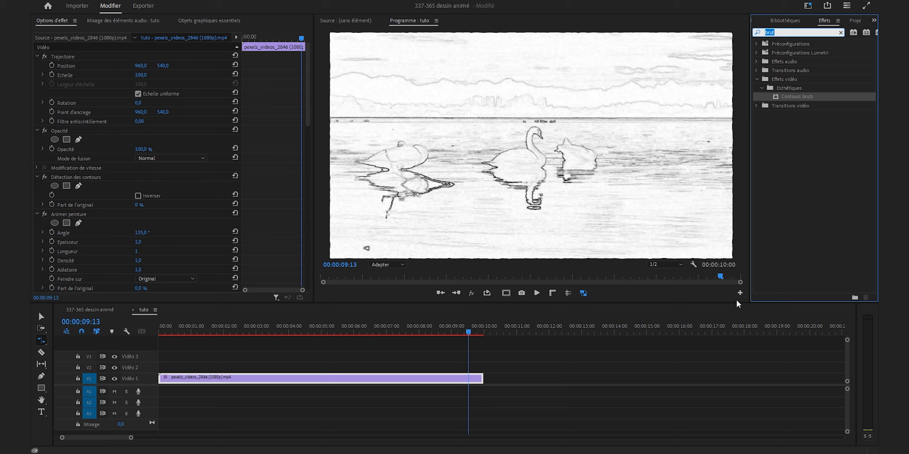
Add the Extraire effect to the clip, placing it ahead of Détection des contours in the effect order
{"action": "type", "text": "extr"}
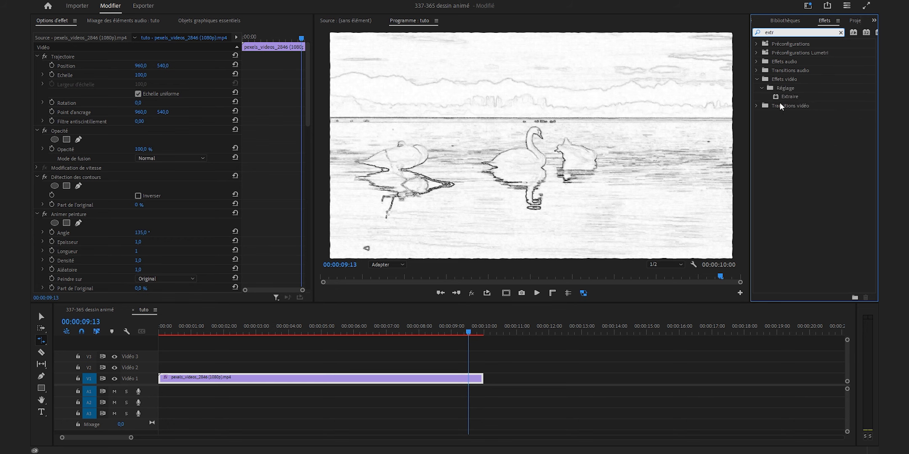
{"action": "left_click_drag", "start_coordinate": [791, 97], "coordinate": [78, 170]}
{"action": "left_click_drag", "start_coordinate": [77, 170], "coordinate": [77, 170]}
Duplicate the clip to about 11 seconds on Vidéo 1 and remove all effects from the copy
{"action": "left_click_drag", "start_coordinate": [181, 378], "coordinate": [544, 377]}
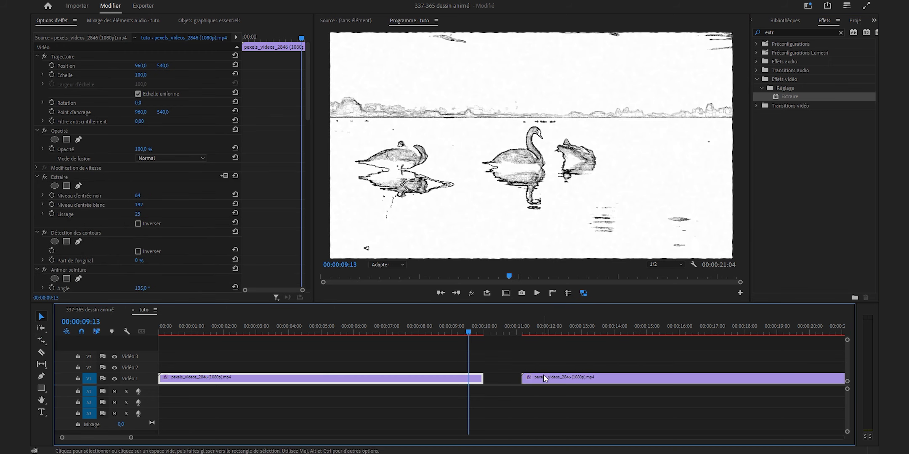
{"action": "left_click", "coordinate": [542, 327]}
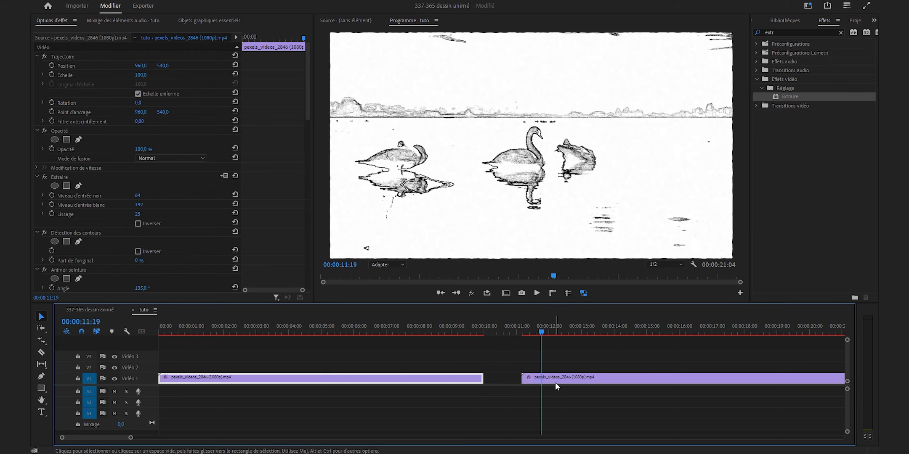
{"action": "right_click", "coordinate": [555, 383]}
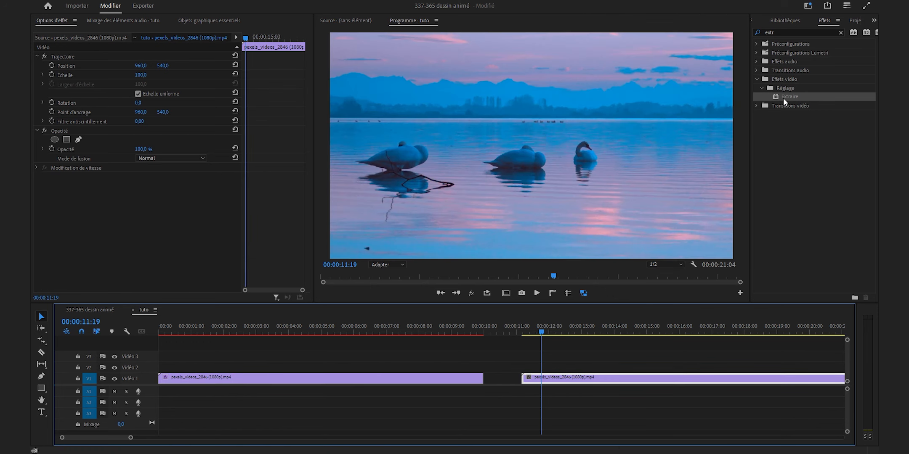
Try the Extraire effect with Lissage at 100 on the copied clip, and delete the copy
{"action": "left_click_drag", "start_coordinate": [783, 97], "coordinate": [598, 380]}
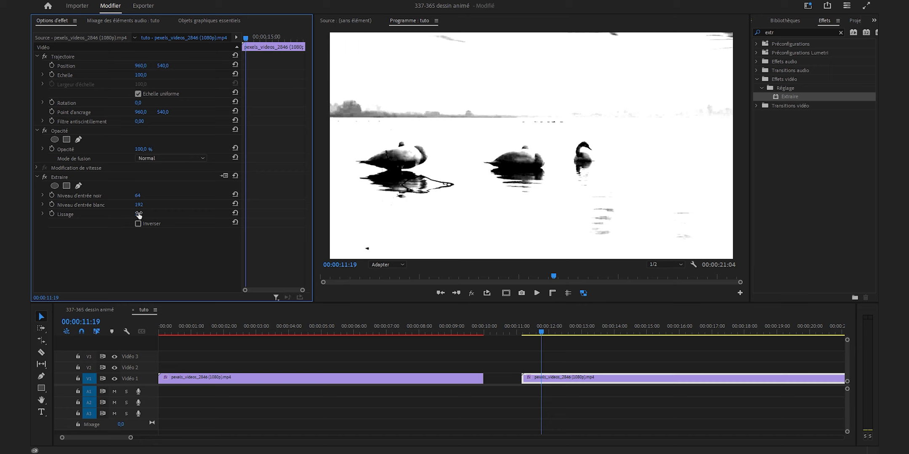
{"action": "left_click_drag", "start_coordinate": [138, 214], "coordinate": [199, 210]}
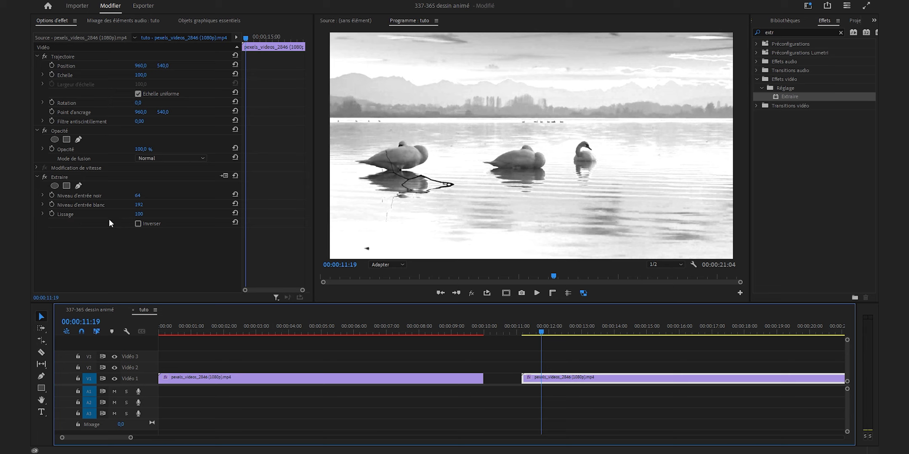
{"action": "key", "text": "Delete"}
Set the original clip's Extraire Lissage to 100 and compare the image with the effect off and on
{"action": "left_click", "coordinate": [206, 322]}
{"action": "left_click", "coordinate": [235, 378]}
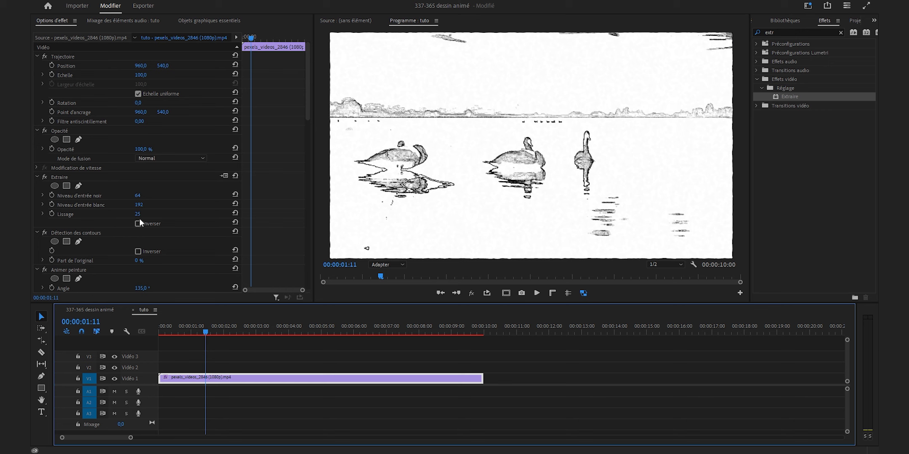
{"action": "left_click_drag", "start_coordinate": [142, 214], "coordinate": [147, 215]}
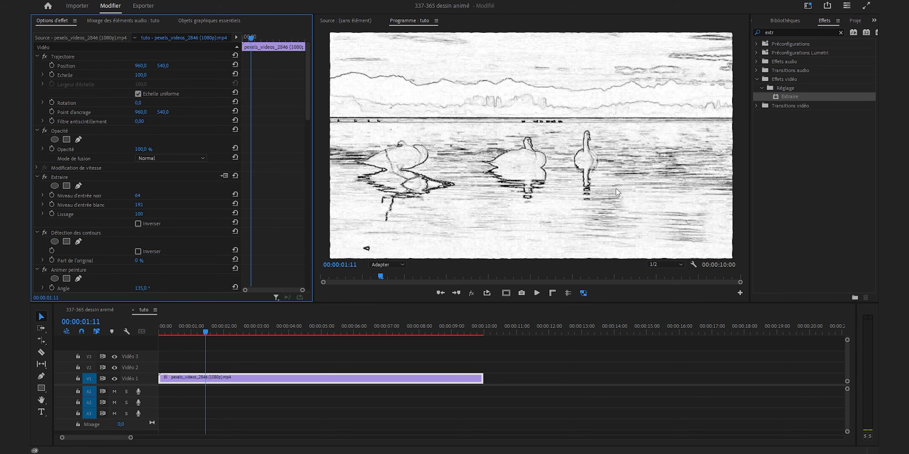
{"action": "left_click", "coordinate": [45, 176]}
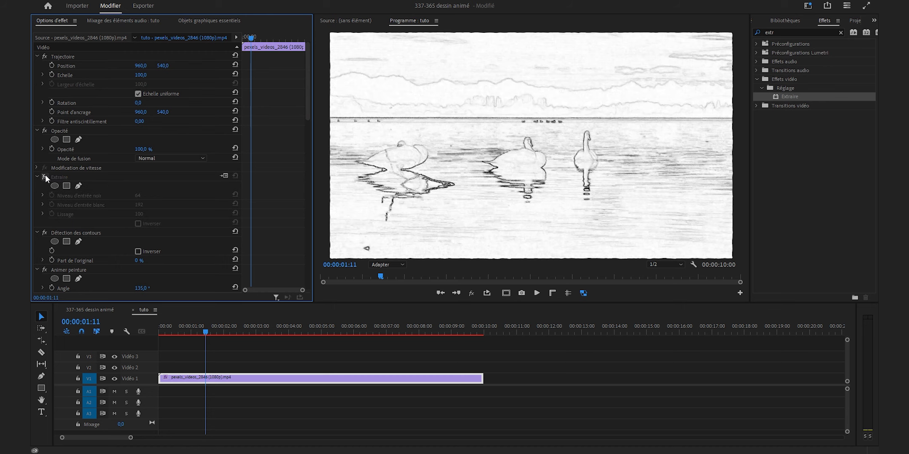
{"action": "left_click", "coordinate": [45, 177]}
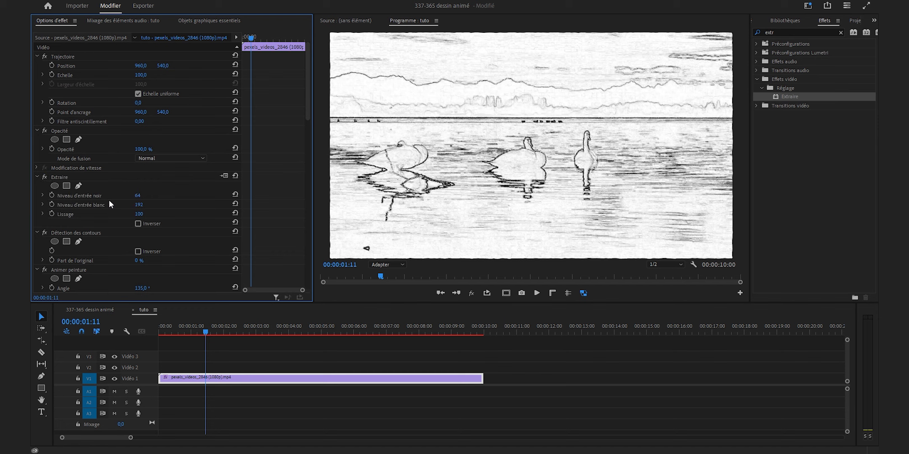
Set the Extraire effect's Niveau d'entrée noir to 100
{"action": "left_click", "coordinate": [140, 195]}
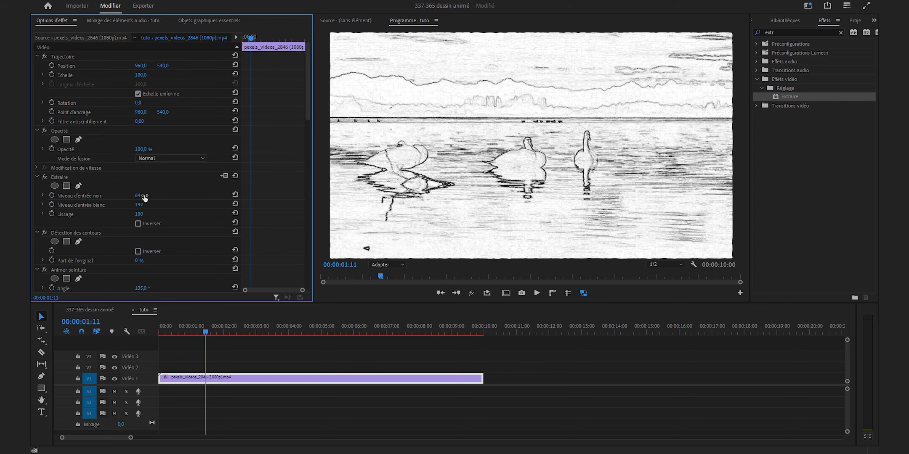
{"action": "left_click", "coordinate": [145, 196]}
{"action": "type", "text": "100"}
{"action": "key", "text": "Return"}
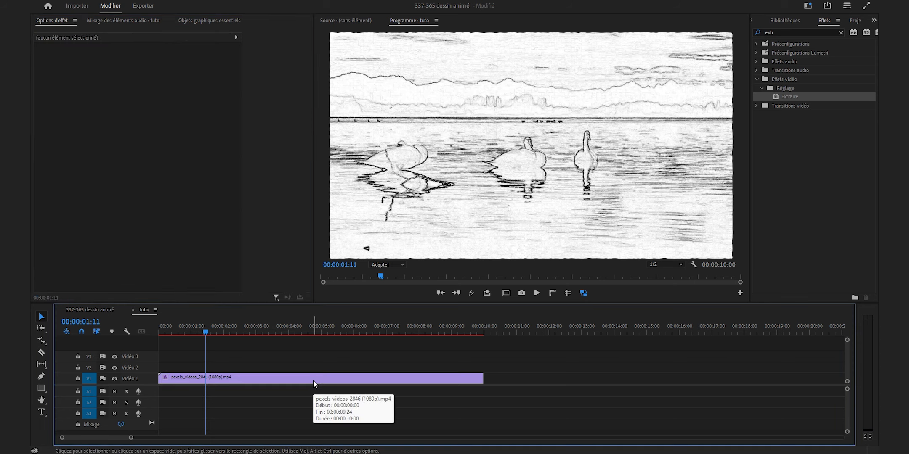